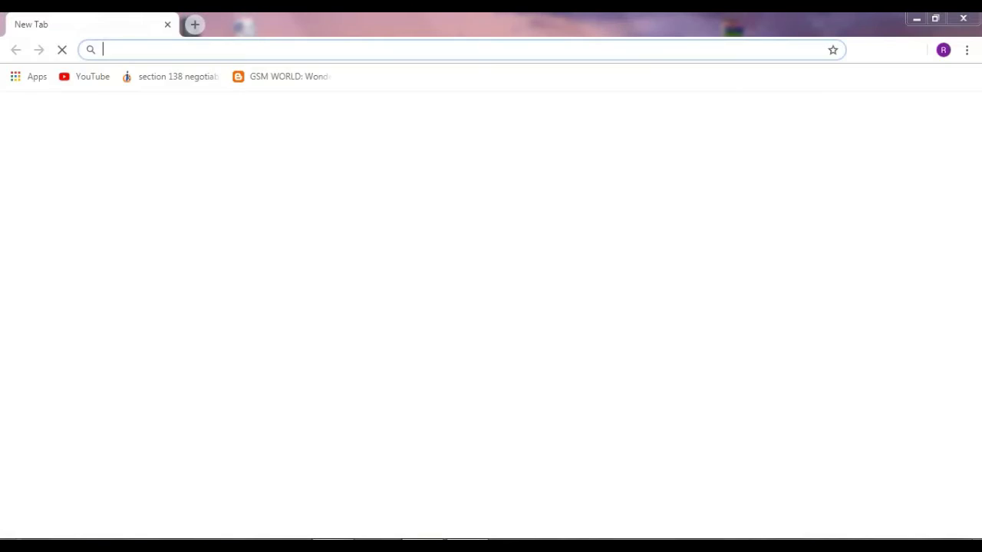
# Select the current web address in the new Chrome tab's address bar.
pyautogui.click(255, 49)
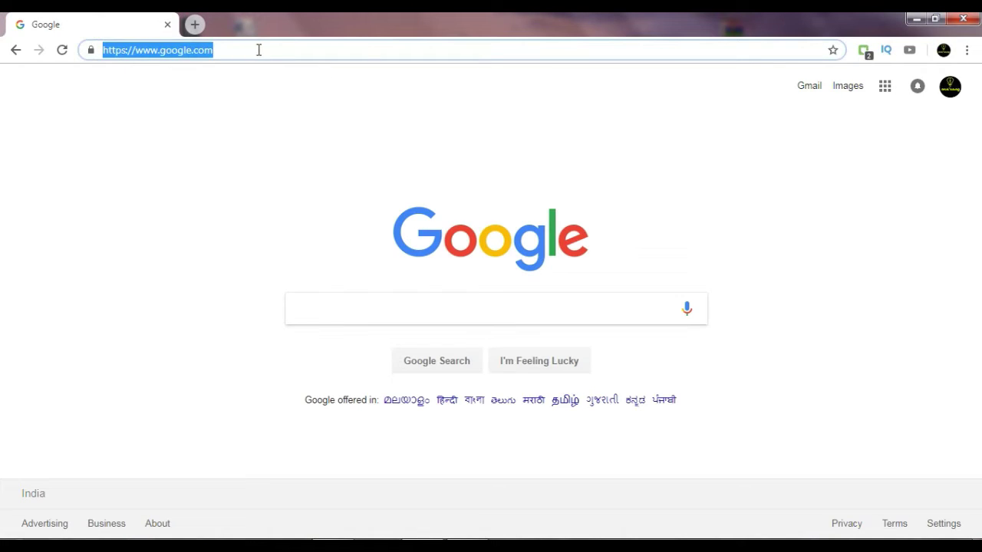
# Search for electoralsearch.in and open the 'ECI : Voter Information' result.
pyautogui.write('elect')
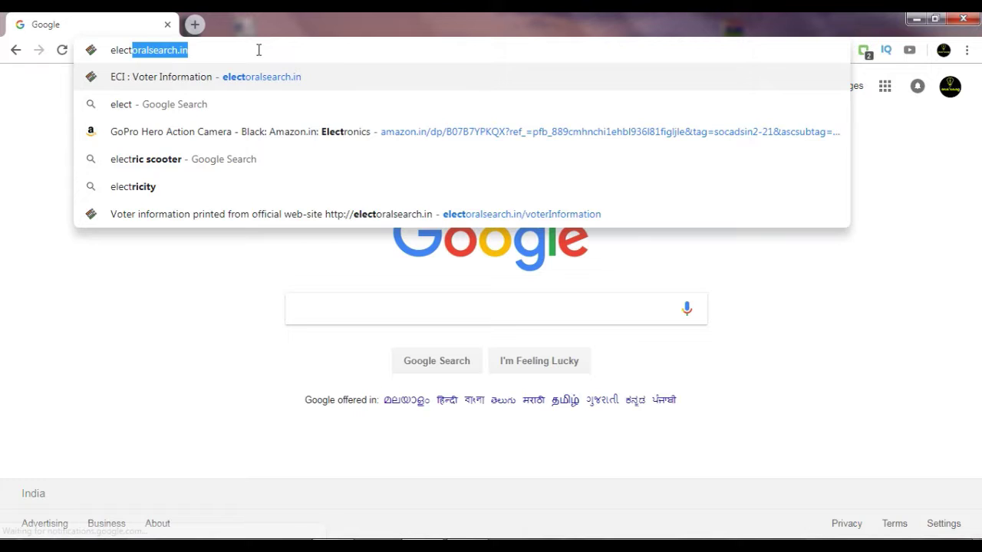
pyautogui.write('ral')
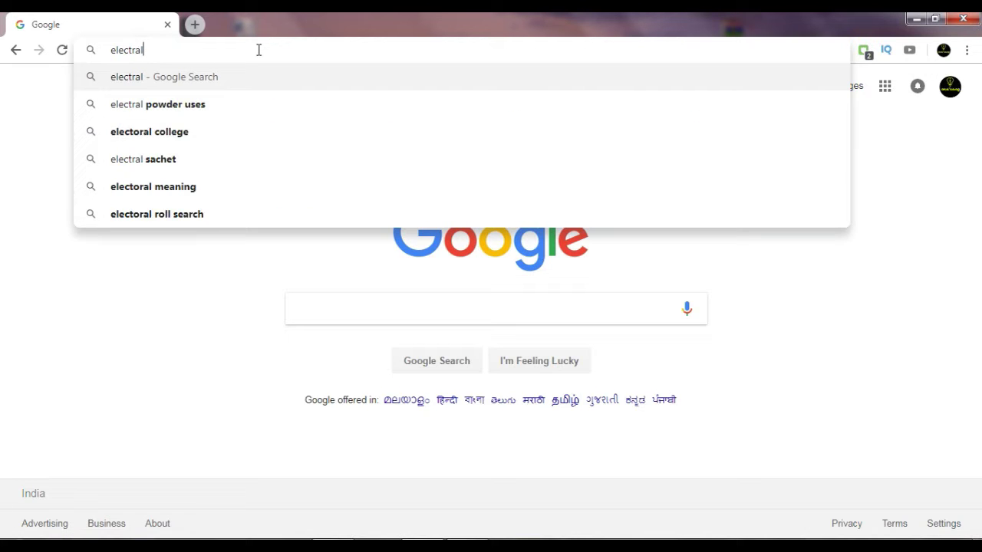
pyautogui.write('search')
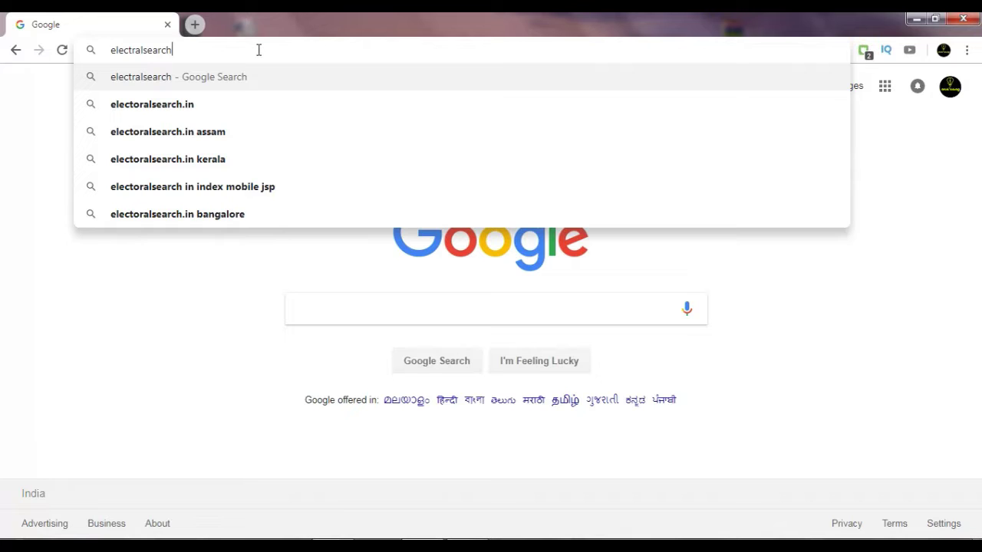
pyautogui.press('Down')
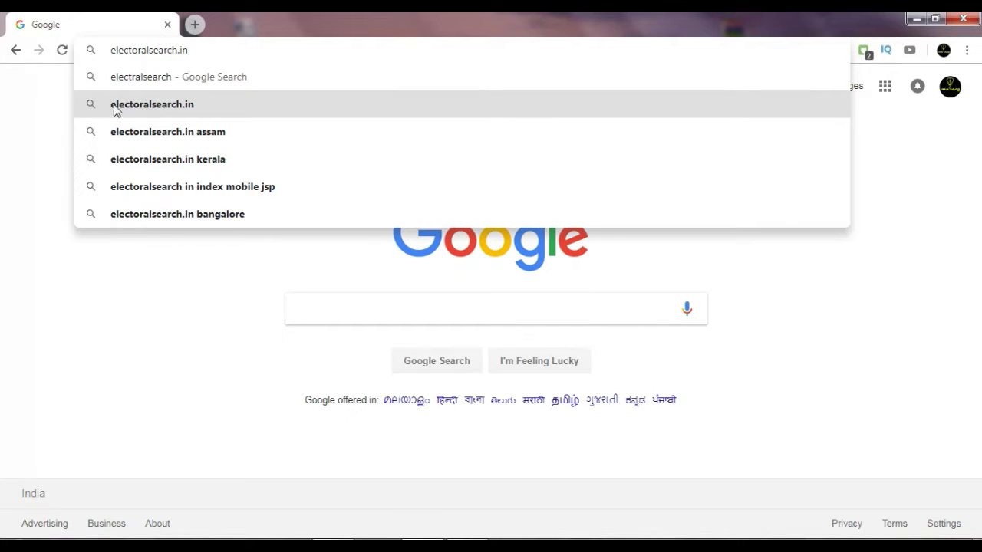
pyautogui.click(184, 112)
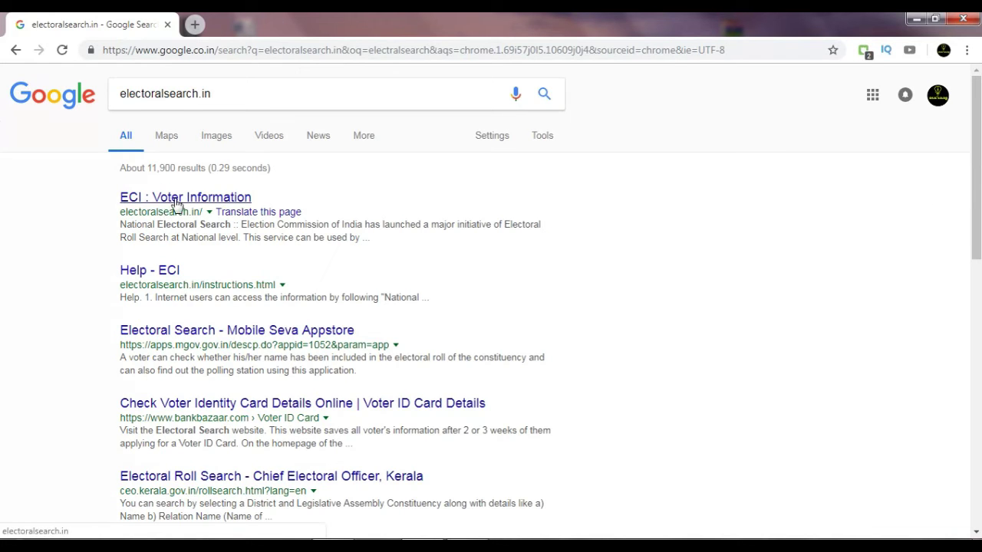
pyautogui.click(189, 201)
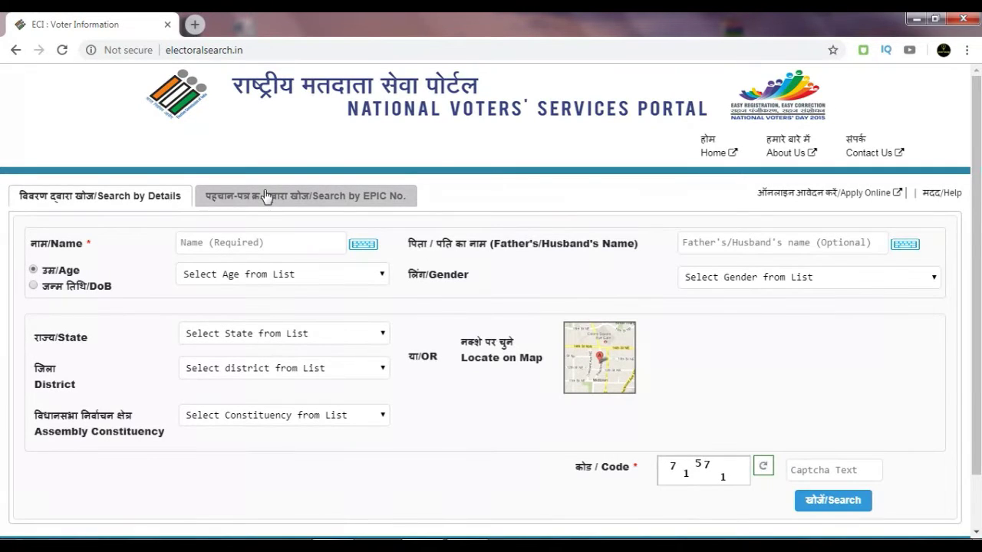
# Switch to Search by EPIC No. and back to Search by Details, starting at the Name field.
pyautogui.click(264, 196)
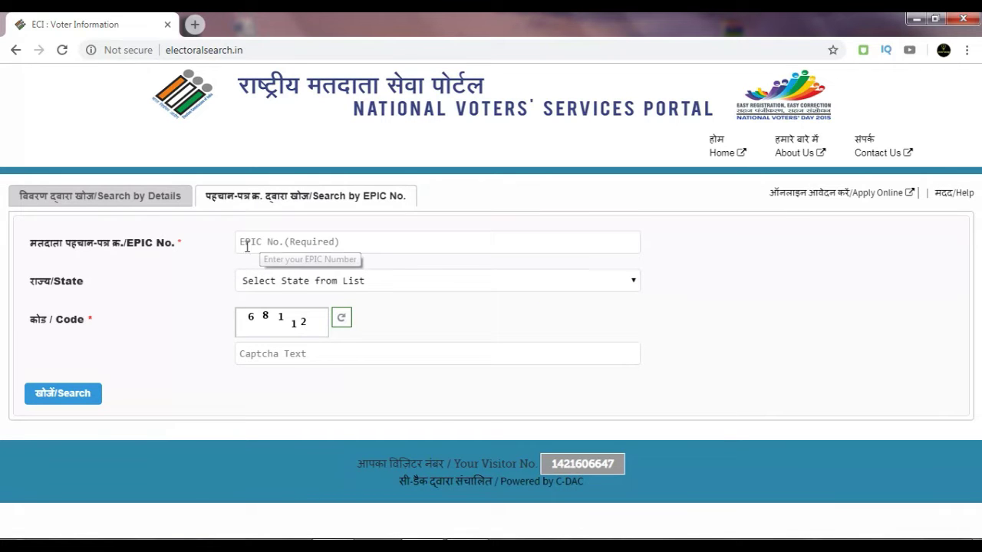
pyautogui.click(148, 197)
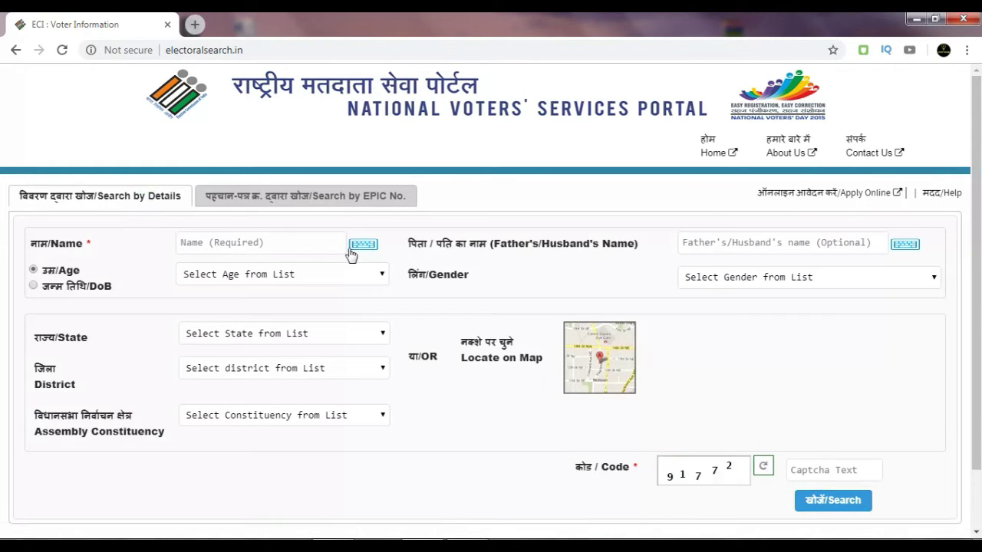
pyautogui.click(226, 244)
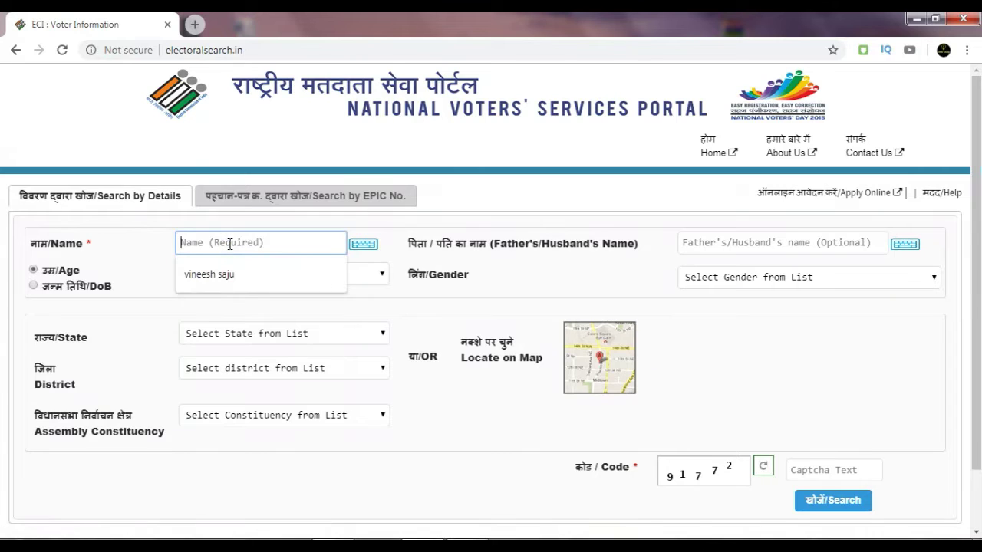
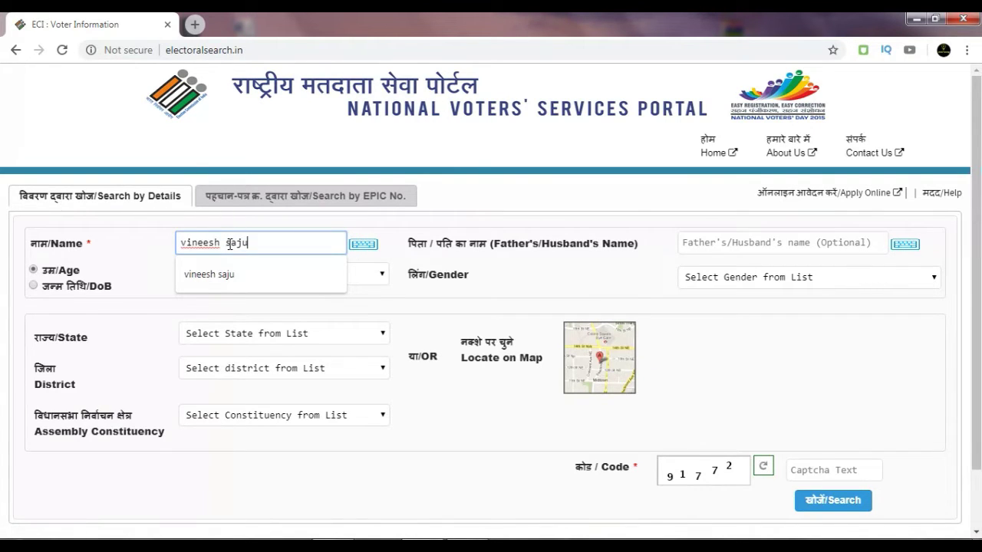
# Fill in the voter's name from the saved suggestion and choose 28 as the age.
pyautogui.click(231, 275)
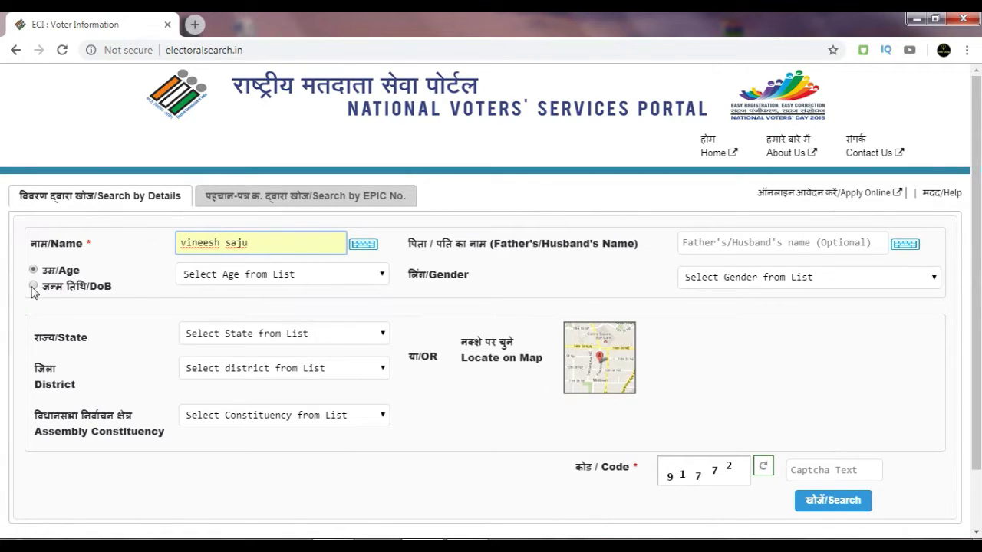
pyautogui.click(33, 290)
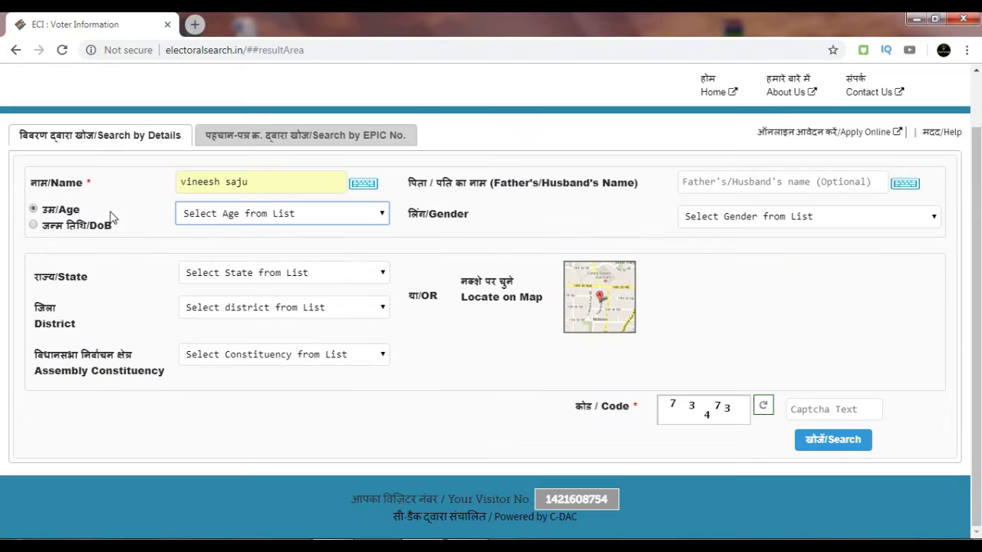
pyautogui.click(221, 217)
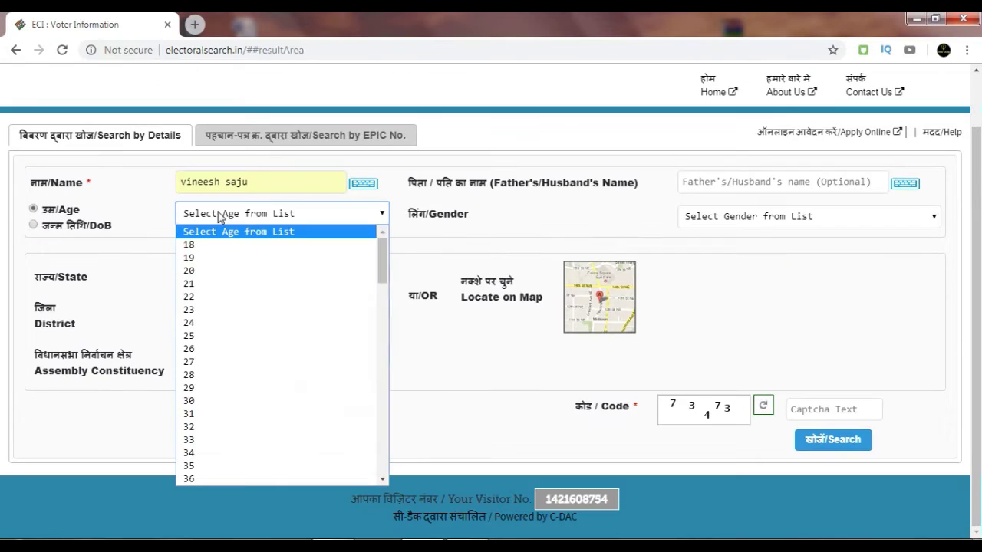
pyautogui.click(208, 374)
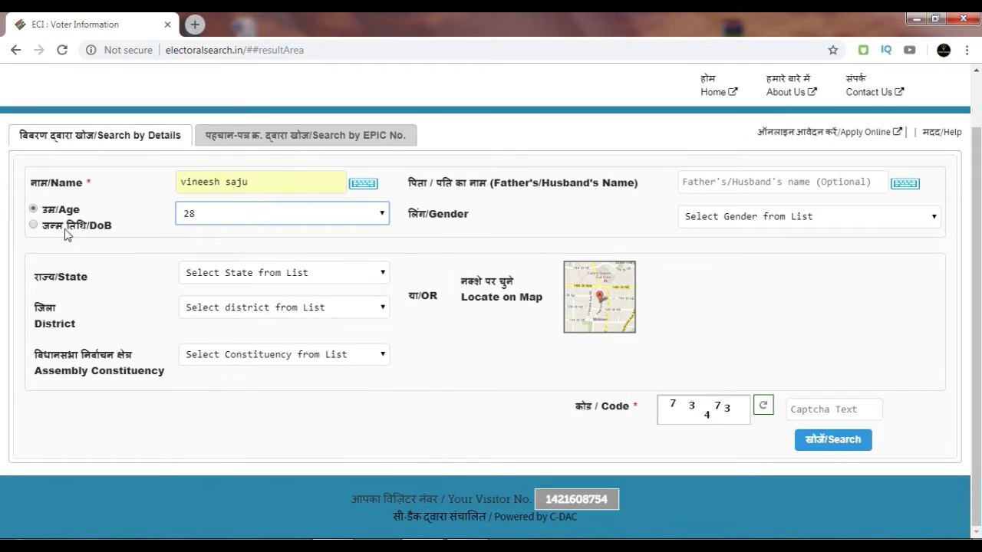
pyautogui.click(310, 275)
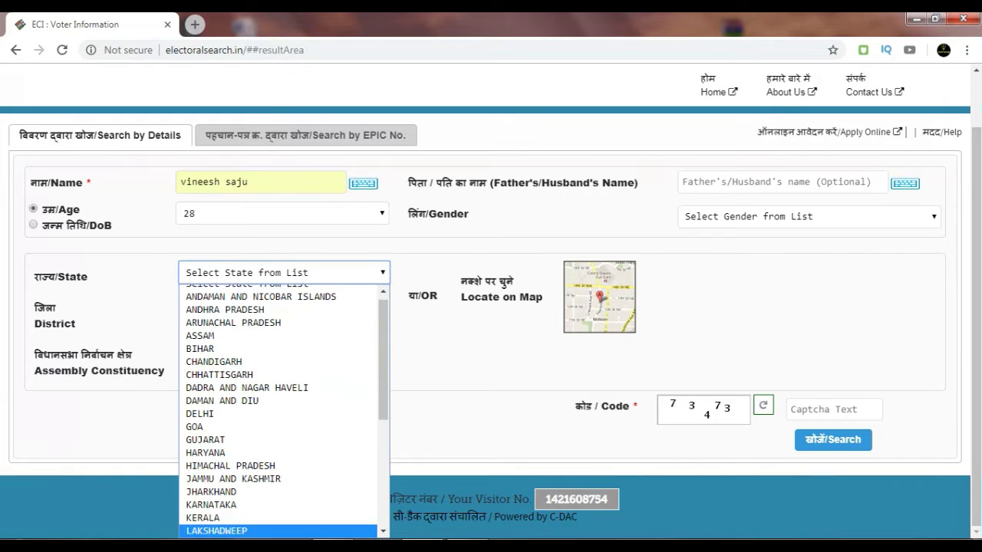
# Choose KERALA, ERNAKULAM and PIRAVOM as the state, district and assembly constituency.
pyautogui.click(229, 517)
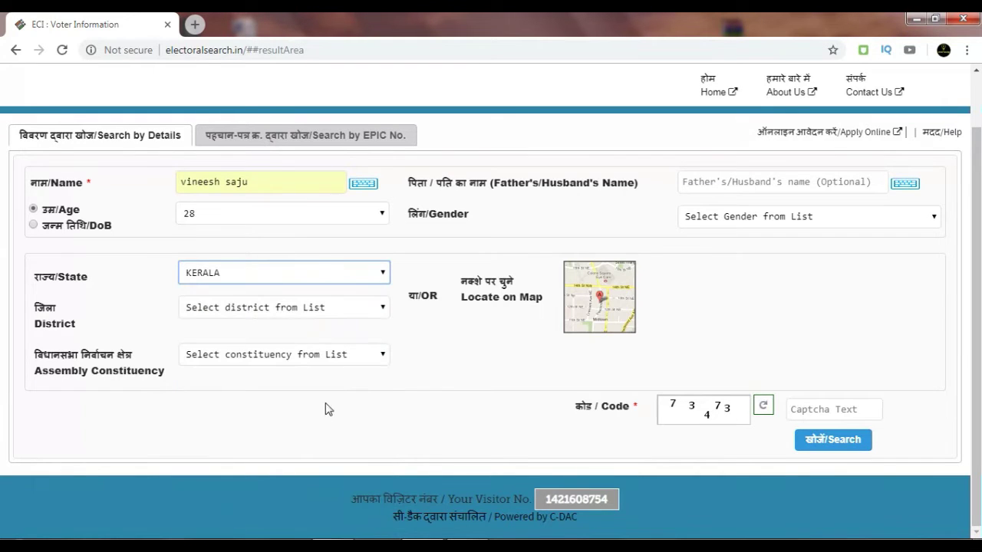
pyautogui.click(291, 309)
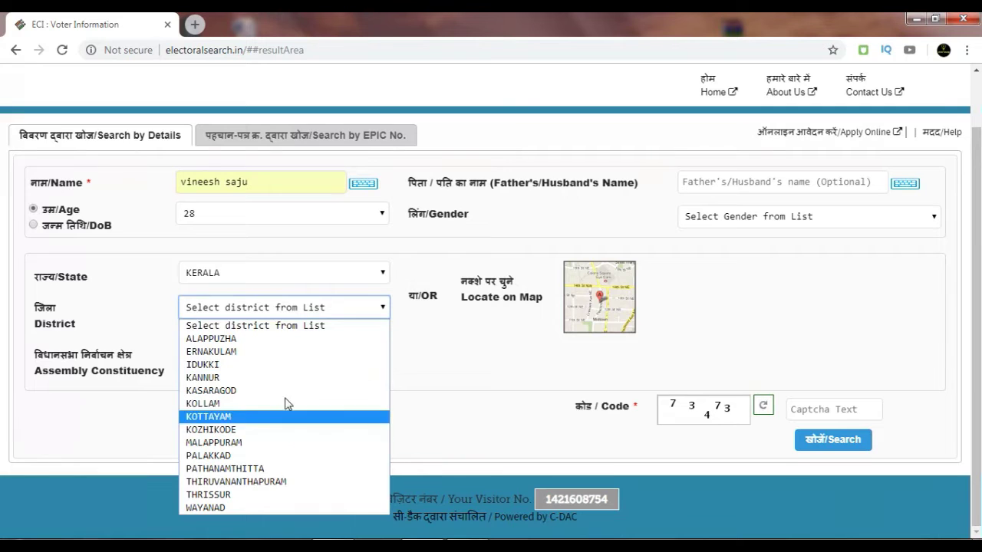
pyautogui.click(260, 352)
pyautogui.click(269, 354)
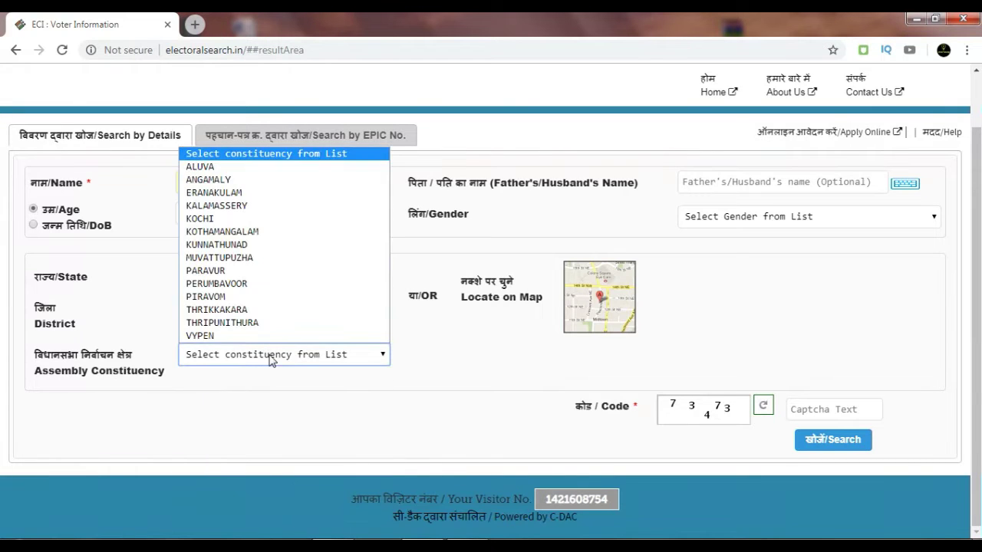
pyautogui.click(234, 298)
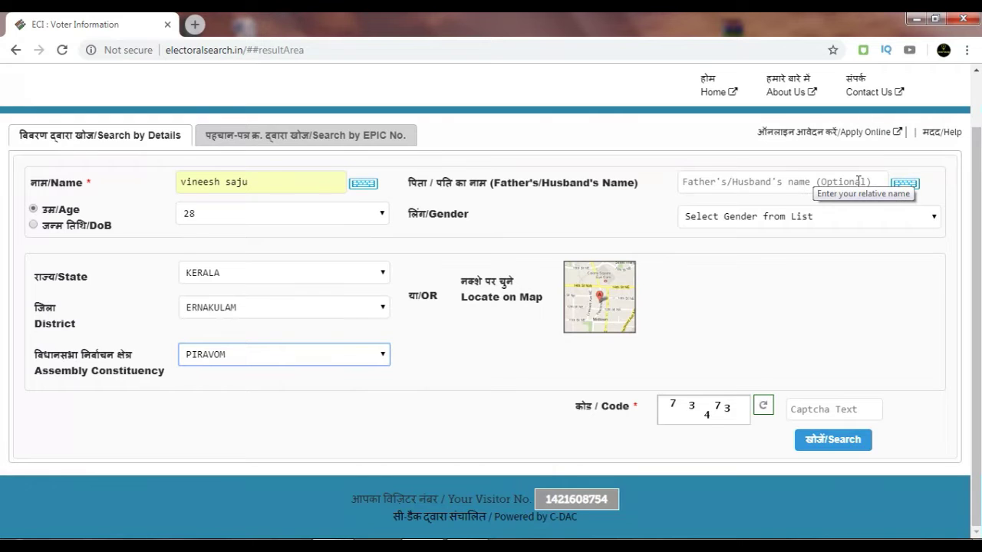
# Set the gender to Male, enter the captcha code and submit the voter search.
pyautogui.click(757, 228)
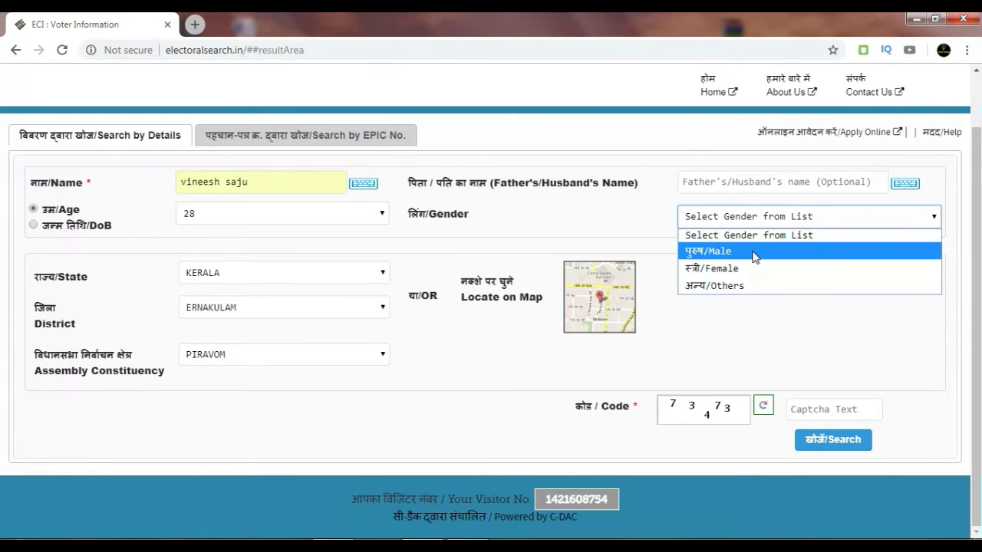
pyautogui.click(755, 255)
pyautogui.click(819, 411)
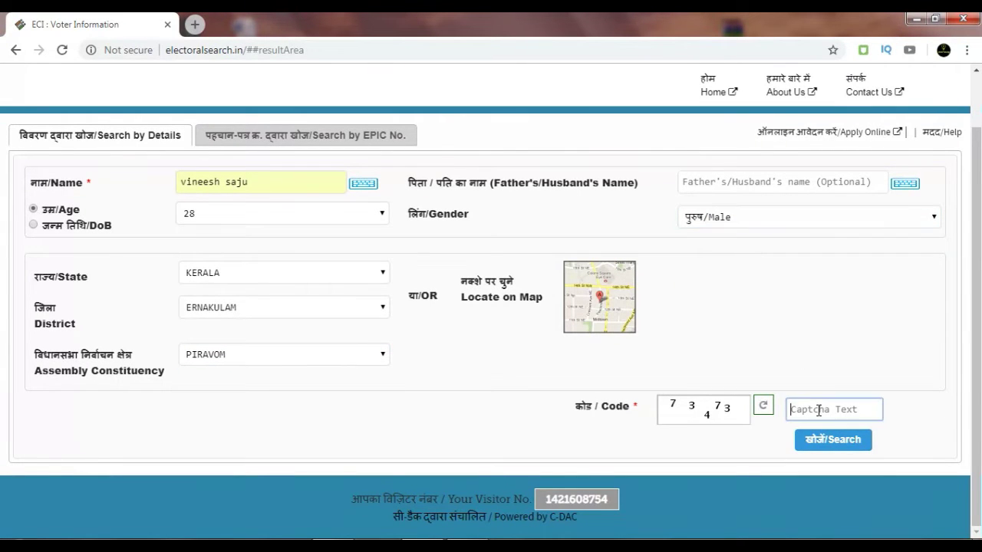
pyautogui.write('73473')
pyautogui.press('Return')
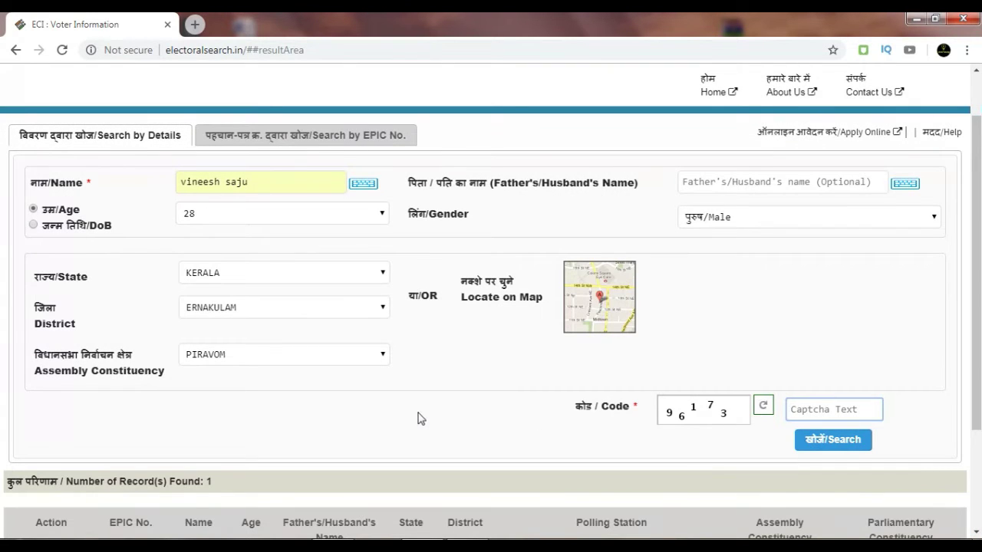
# Open the found voter's full details and dismiss the translate offer.
pyautogui.scroll(-2, 419, 417)
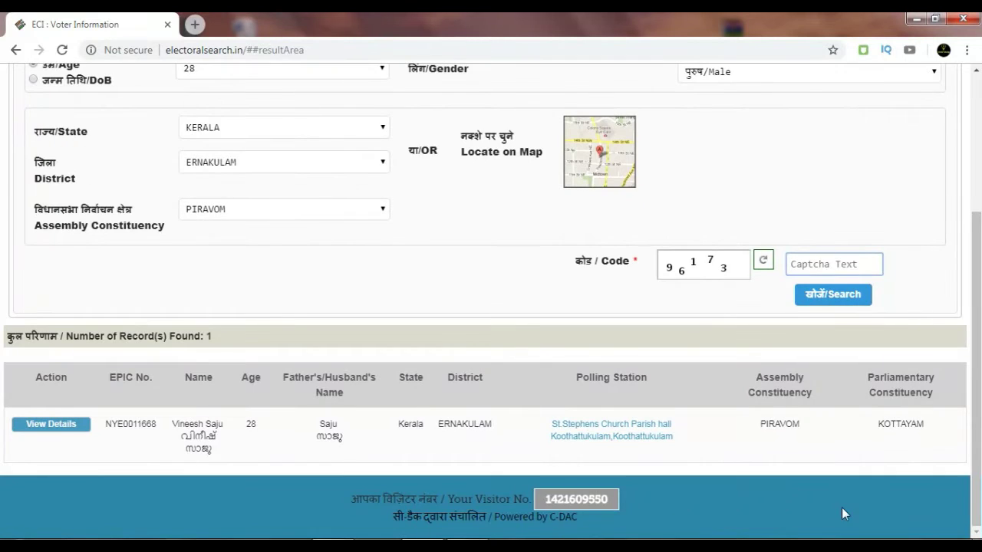
pyautogui.click(62, 426)
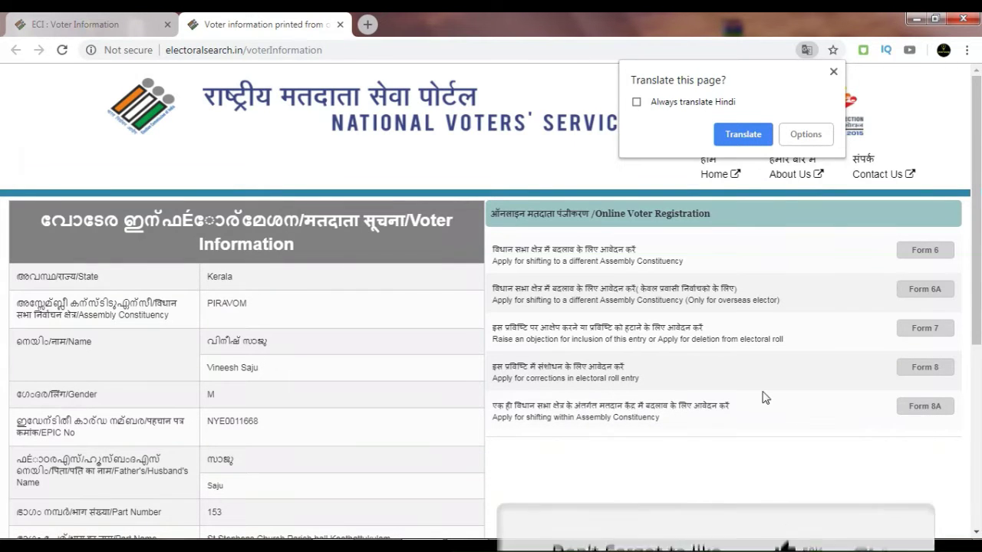
pyautogui.click(834, 72)
# Review the Kerala and PIRAVOM details, then print the voter information to voterinformation.pdf.
pyautogui.scroll(-2, 740, 307)
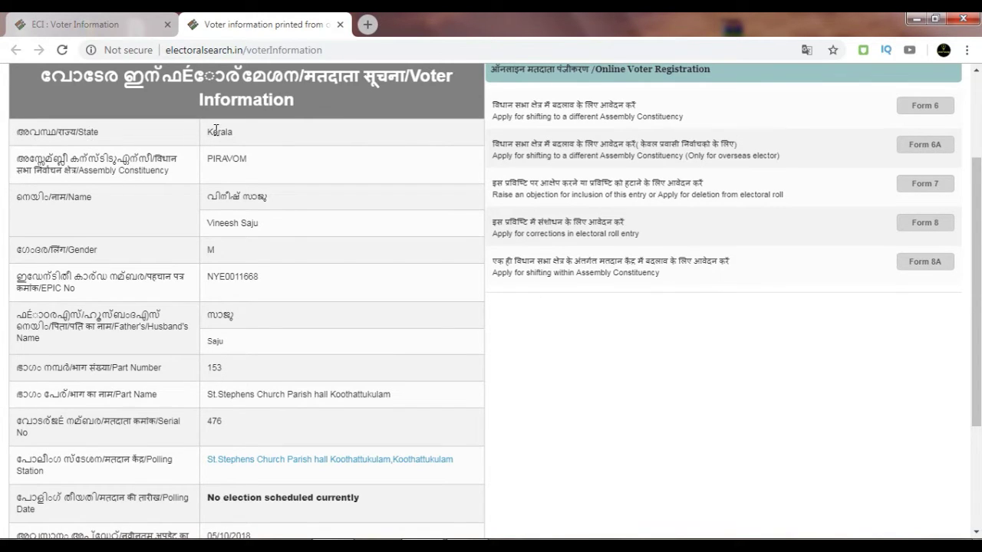
pyautogui.moveTo(215, 131); pyautogui.dragTo(303, 135)
pyautogui.moveTo(209, 159); pyautogui.dragTo(286, 163)
pyautogui.moveTo(207, 277); pyautogui.dragTo(258, 278)
pyautogui.hotkey('ctrl', 'c')
pyautogui.scroll(-2, 385, 360)
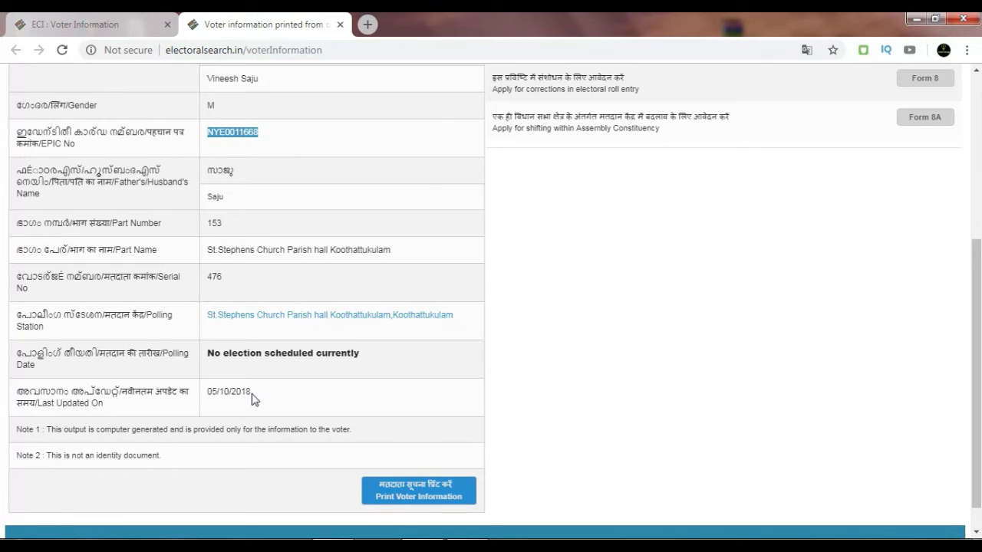
pyautogui.scroll(-1, 580, 335)
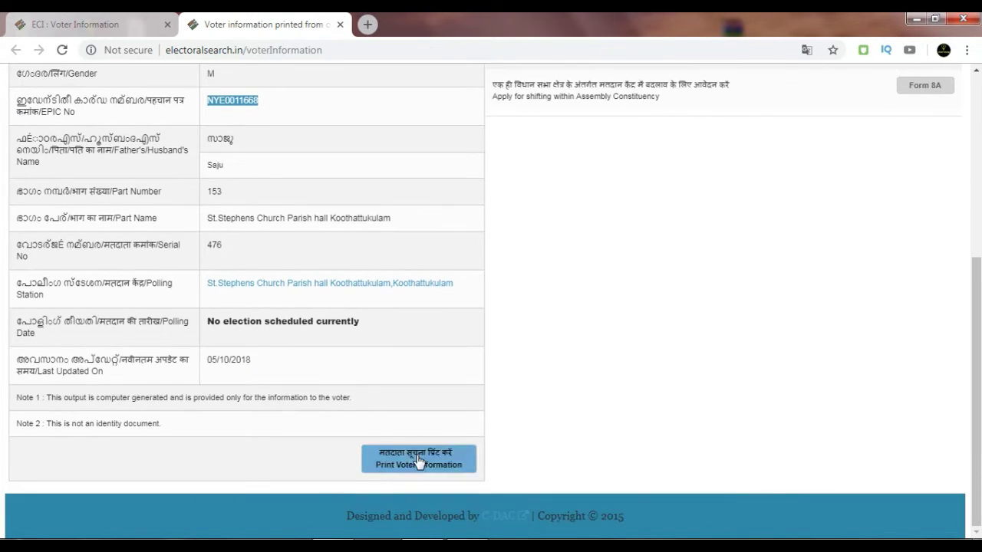
pyautogui.click(420, 462)
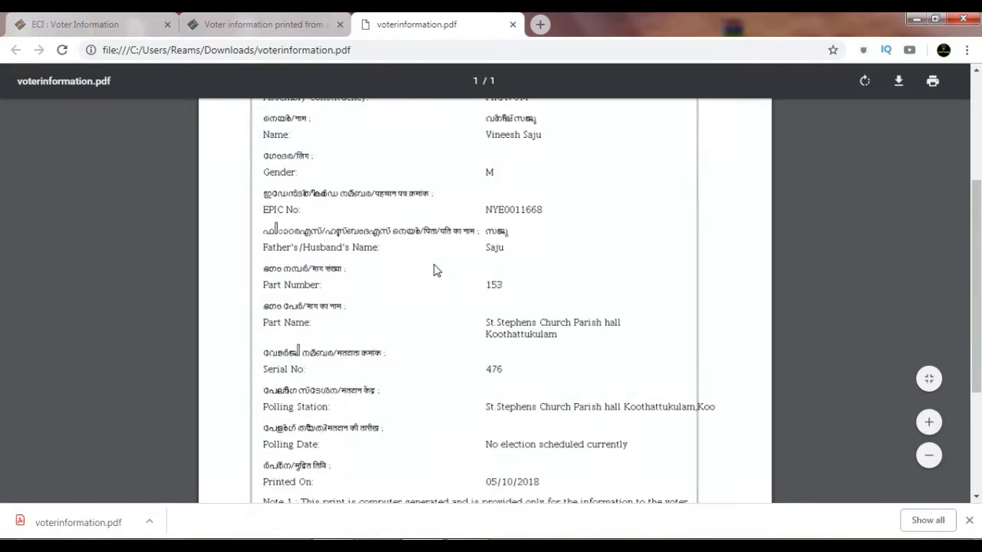
# Look over the downloaded voter PDF and return to the voter information page.
pyautogui.scroll(-5, 434, 270)
pyautogui.scroll(5, 434, 270)
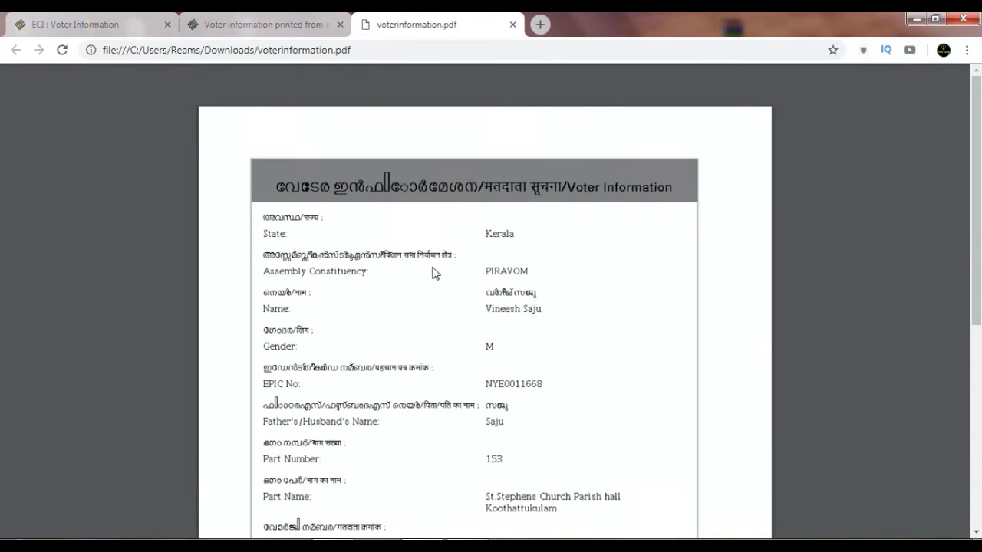
pyautogui.click(225, 22)
# Go back to the ECI : Voter Information search tab showing the 1 matching record.
pyautogui.scroll(5, 643, 326)
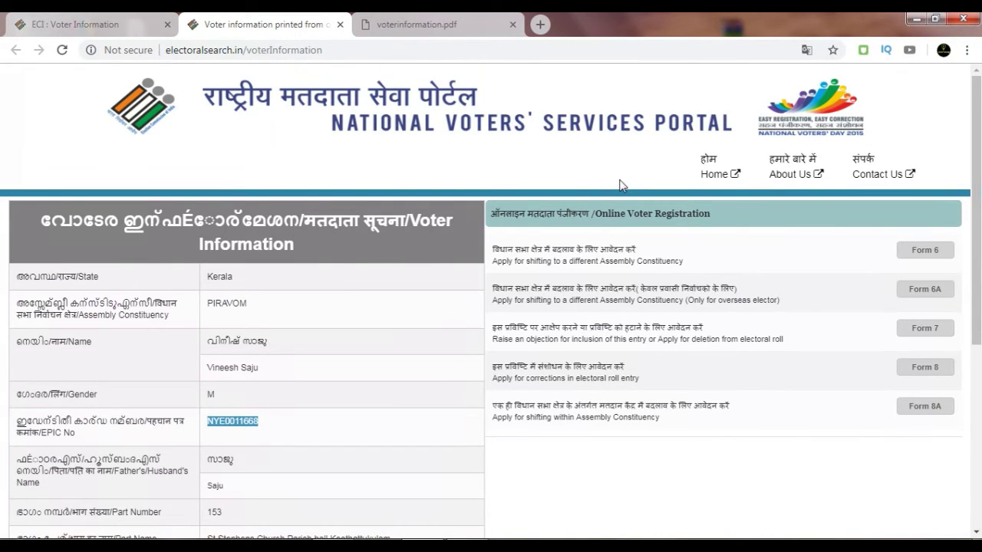
pyautogui.rightClick(150, 111)
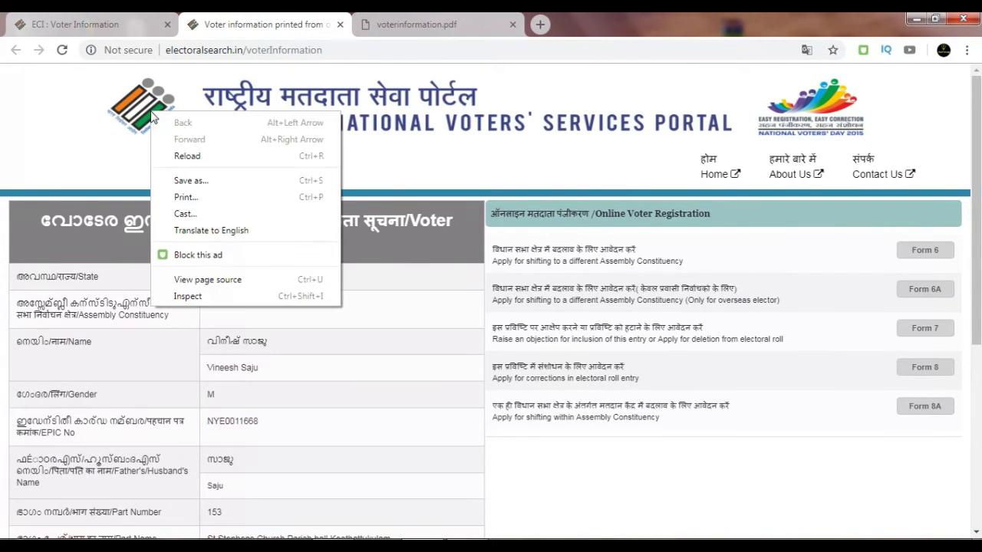
pyautogui.click(489, 148)
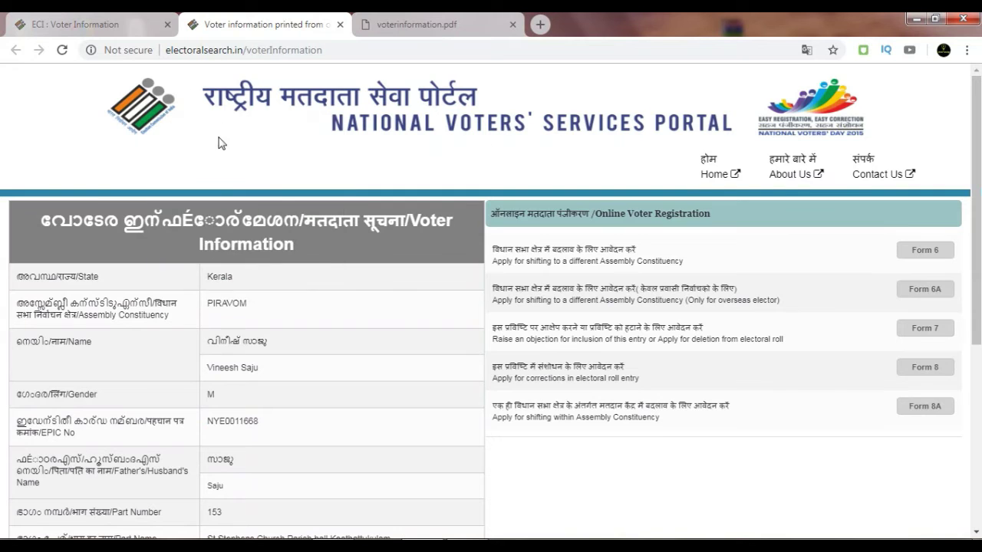
pyautogui.click(133, 19)
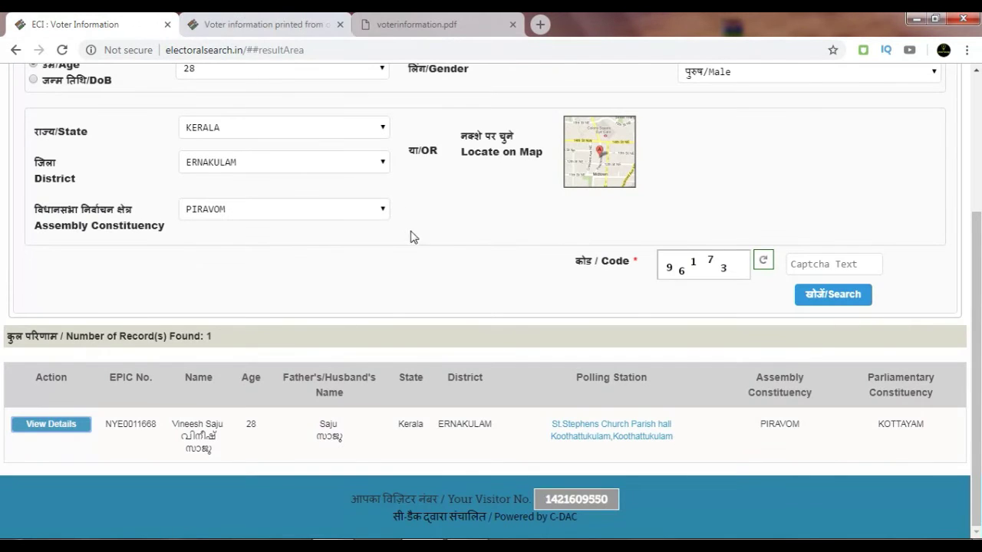
pyautogui.scroll(3, 409, 237)
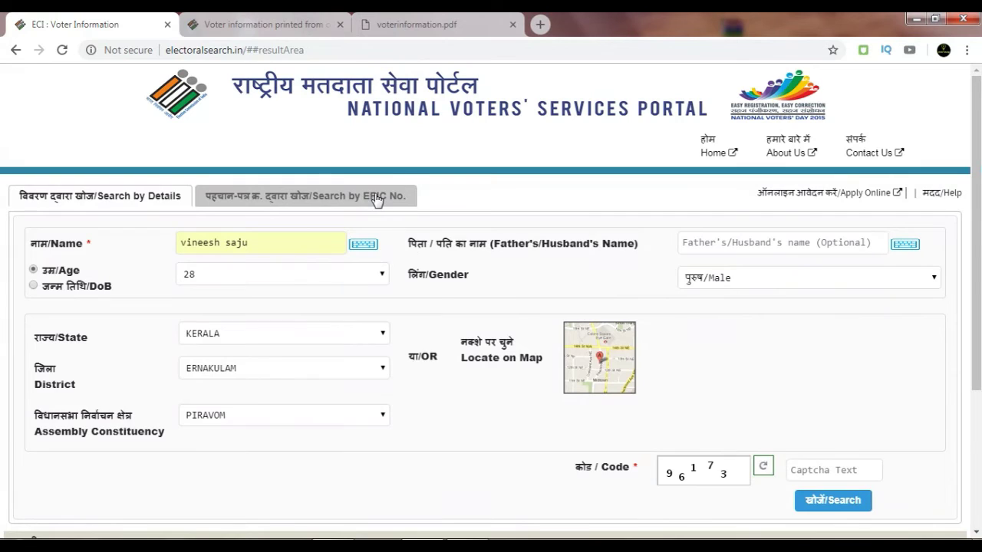
# Search by the pasted EPIC number with KERALA and the captcha, then open the record's details.
pyautogui.click(376, 200)
pyautogui.rightClick(313, 245)
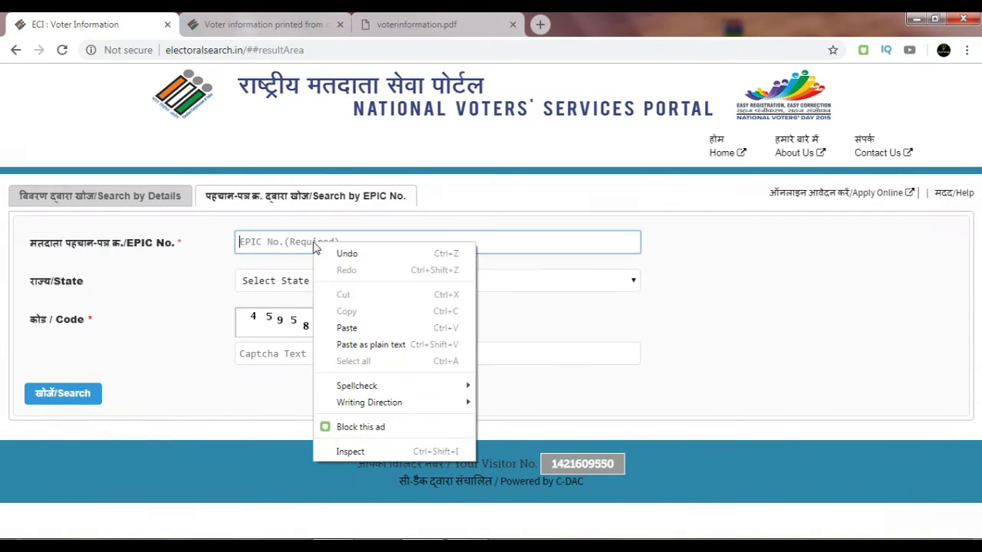
pyautogui.click(346, 328)
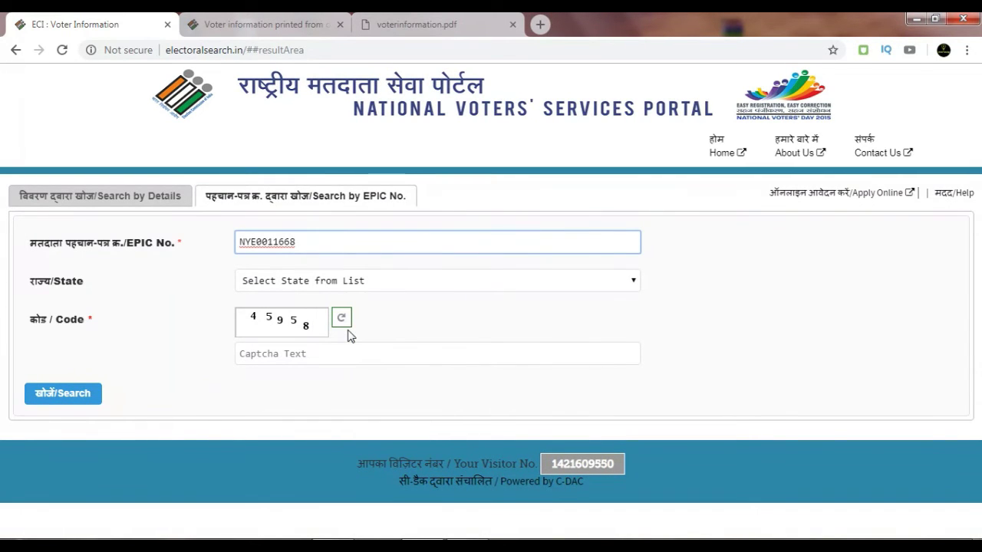
pyautogui.click(344, 285)
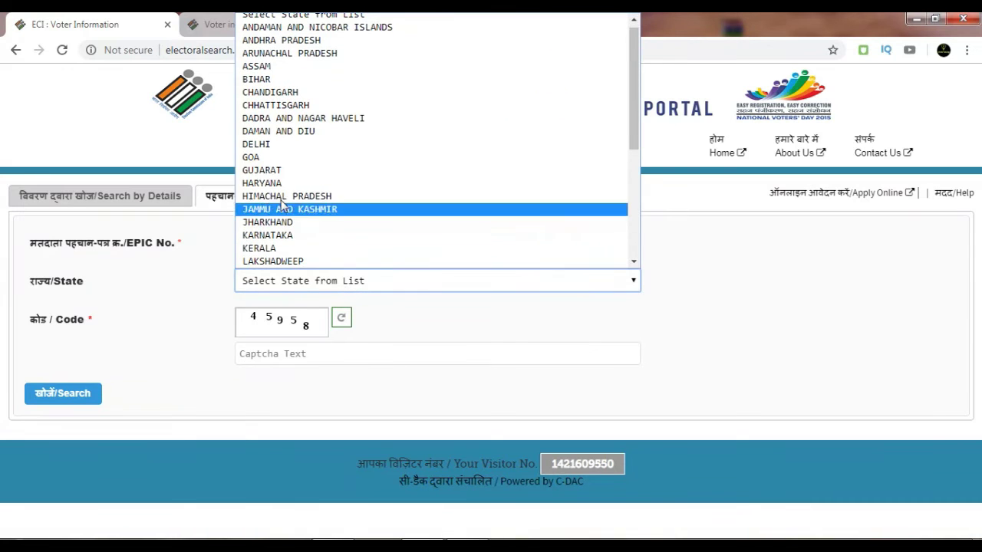
pyautogui.click(292, 248)
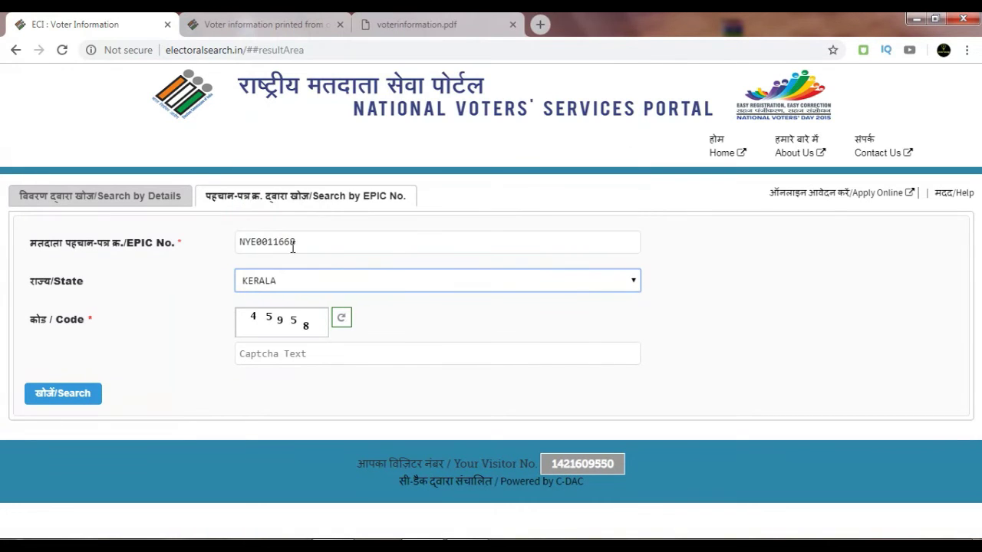
pyautogui.click(299, 358)
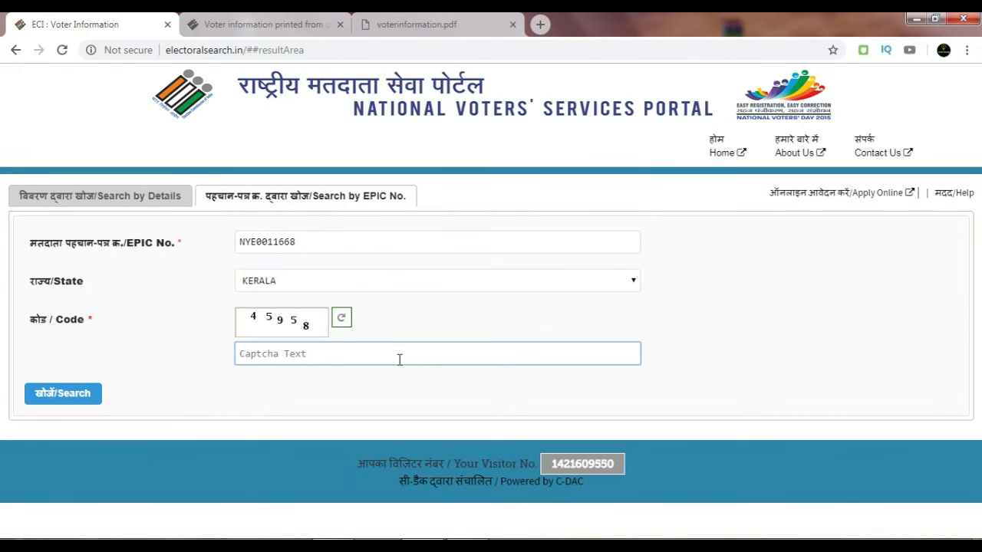
pyautogui.write('45958')
pyautogui.click(77, 394)
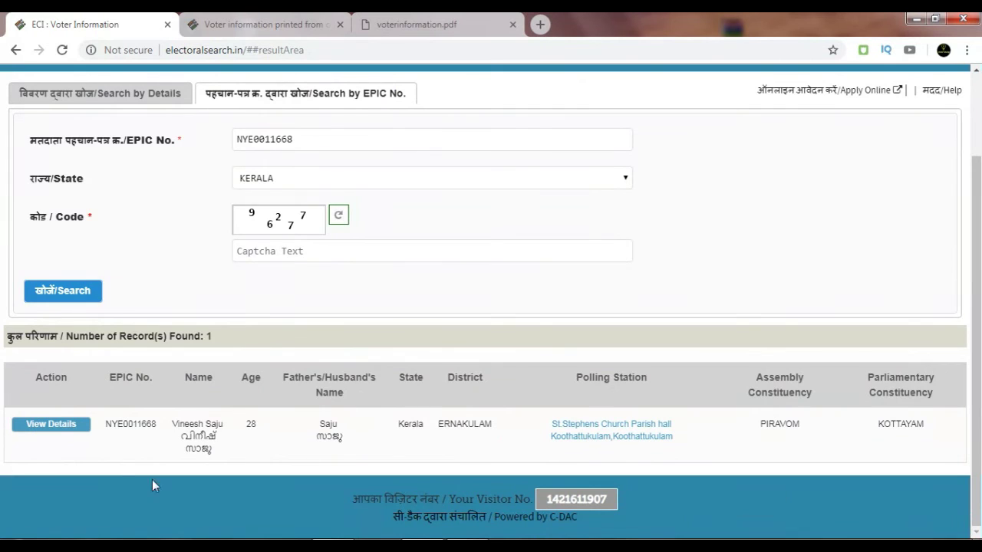
pyautogui.click(75, 426)
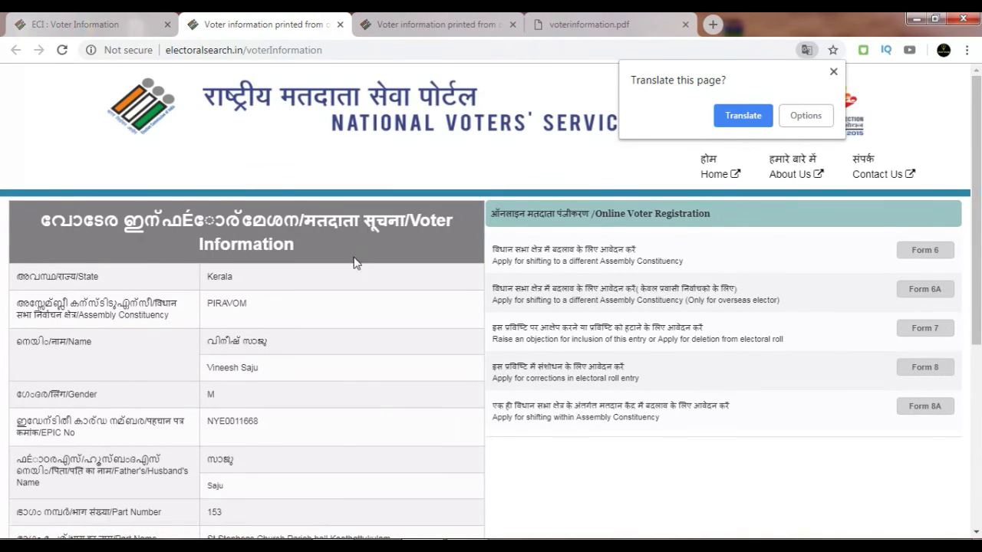
# Check the EPIC number on the details page, then revisit the earlier Voter Information tab and voterinformation.pdf.
pyautogui.scroll(-2, 353, 261)
pyautogui.scroll(-1, 351, 266)
pyautogui.doubleClick(232, 205)
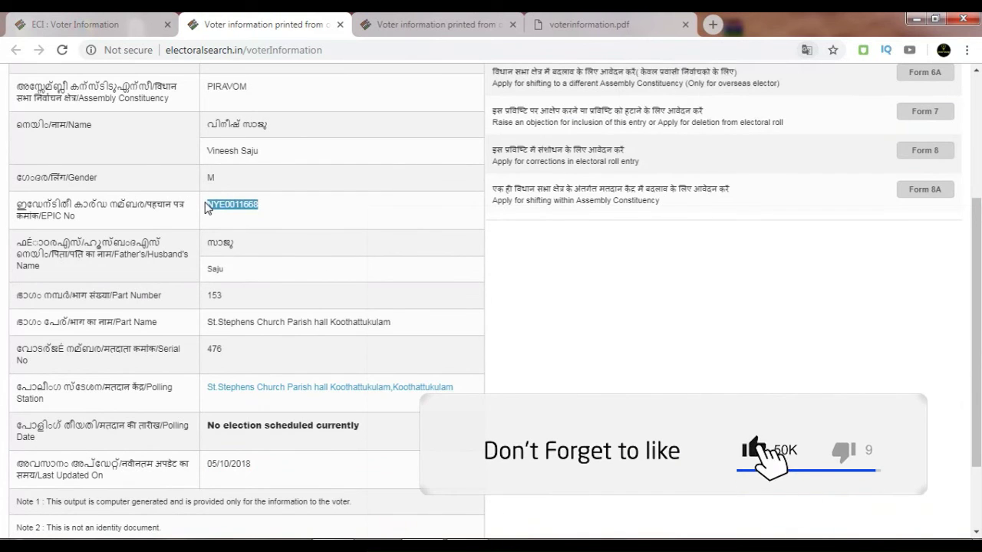
pyautogui.click(603, 256)
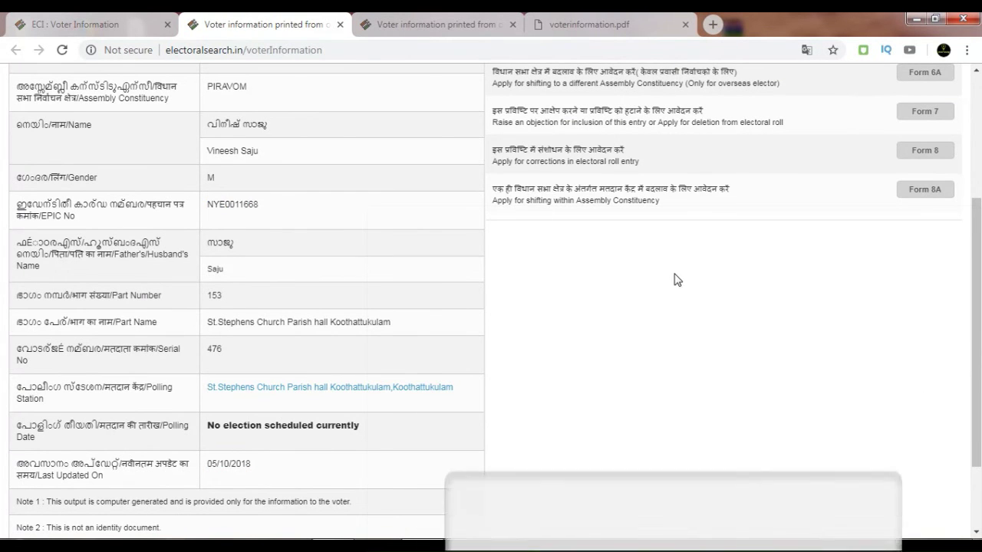
pyautogui.scroll(3, 672, 278)
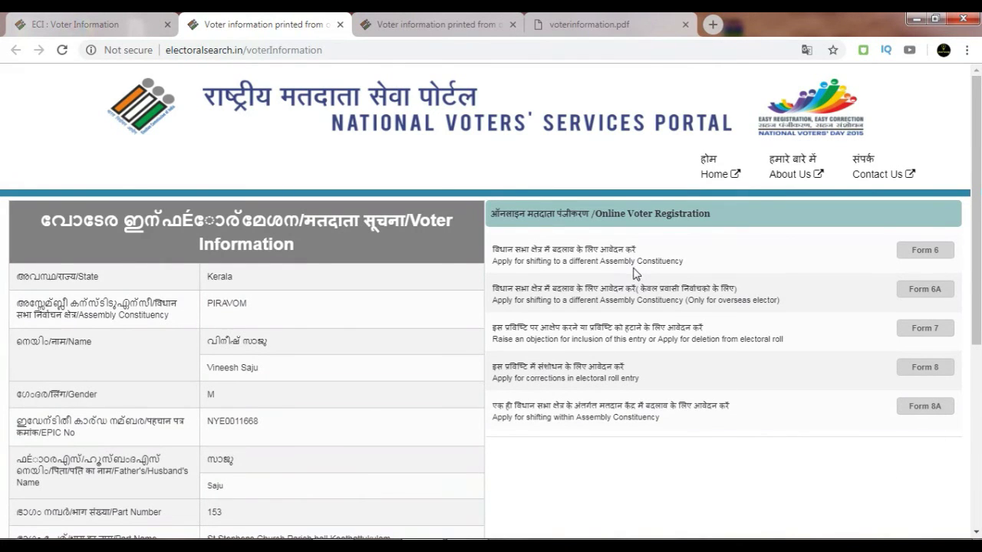
pyautogui.click(458, 19)
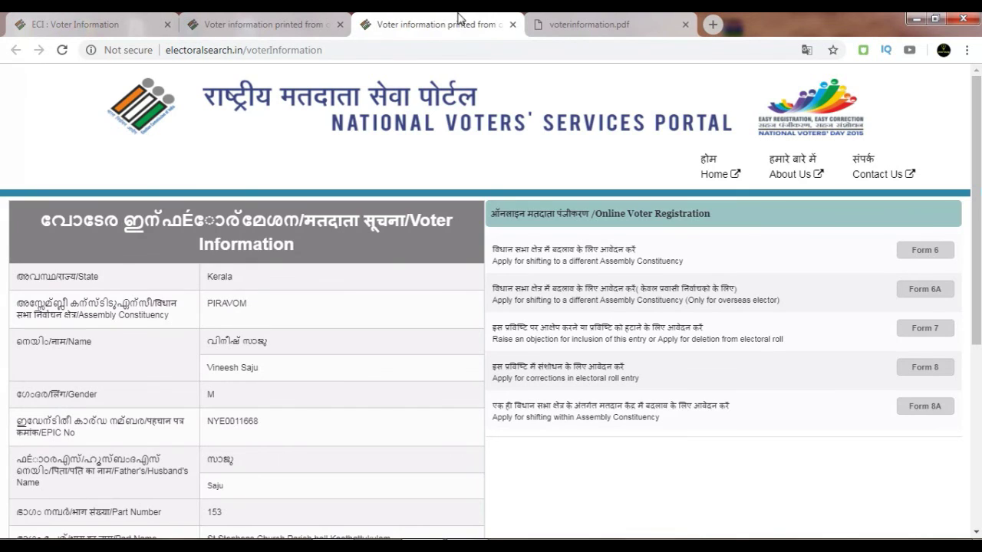
pyautogui.click(590, 19)
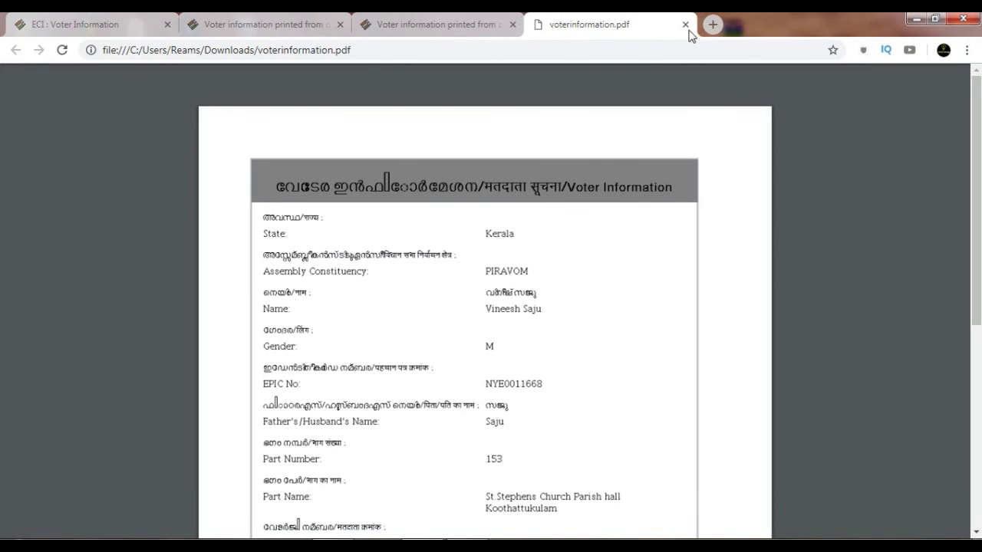